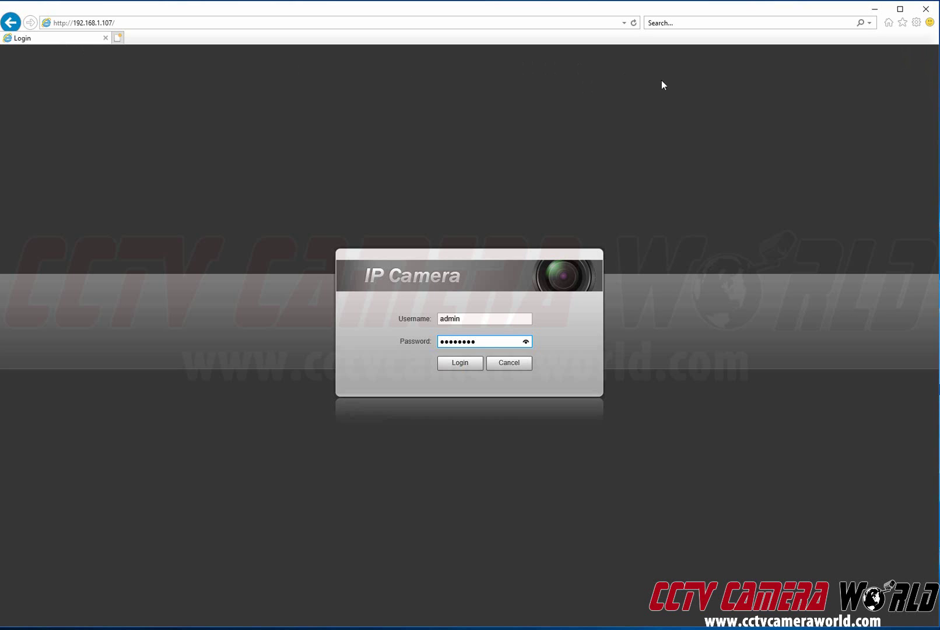
Step: Log in to the camera to reach the fisheye main stream live view
click(460, 365)
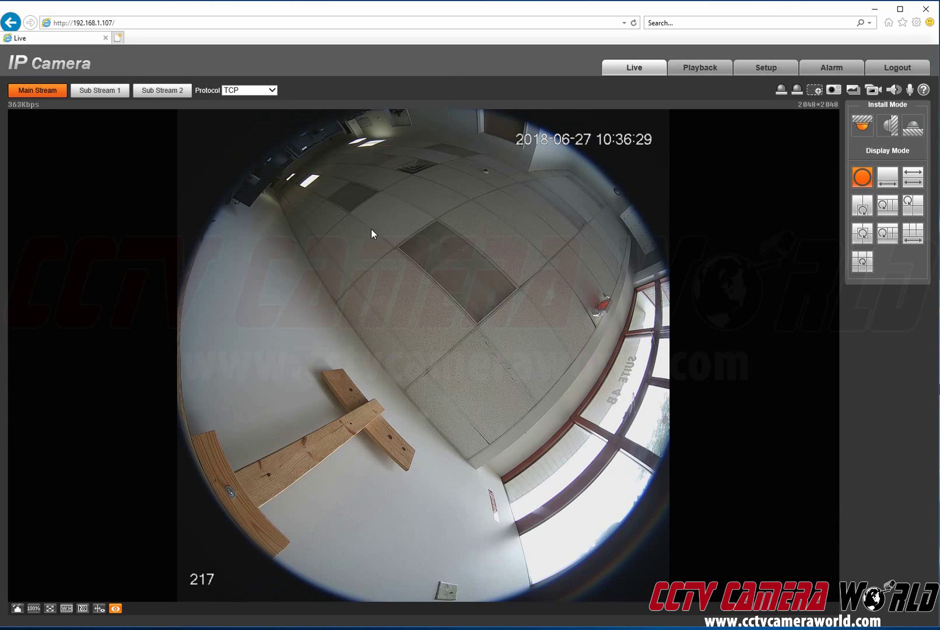
Step: Go to the camera's Date&Time settings under Setup > System > General
click(778, 69)
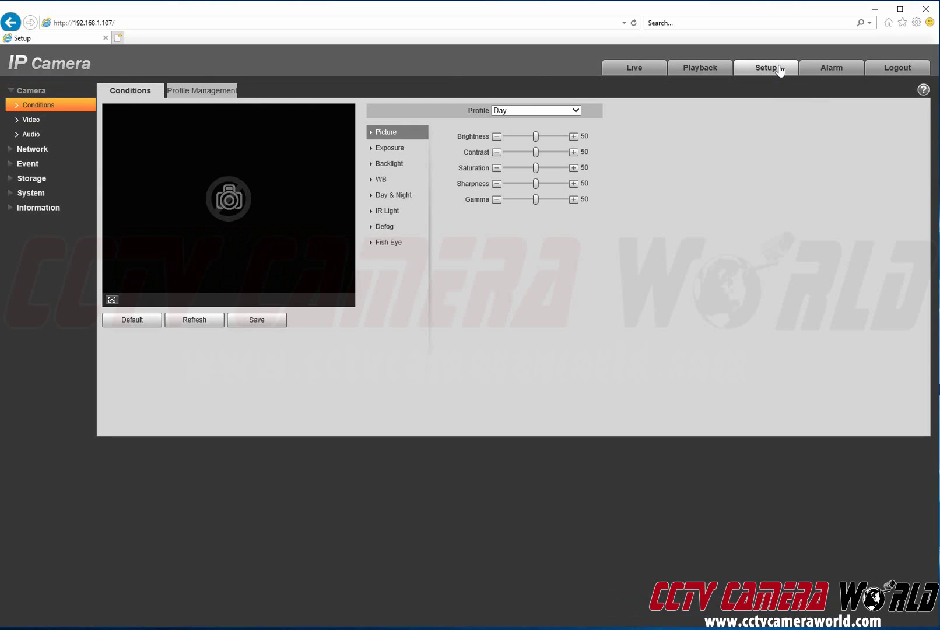
click(29, 194)
click(32, 164)
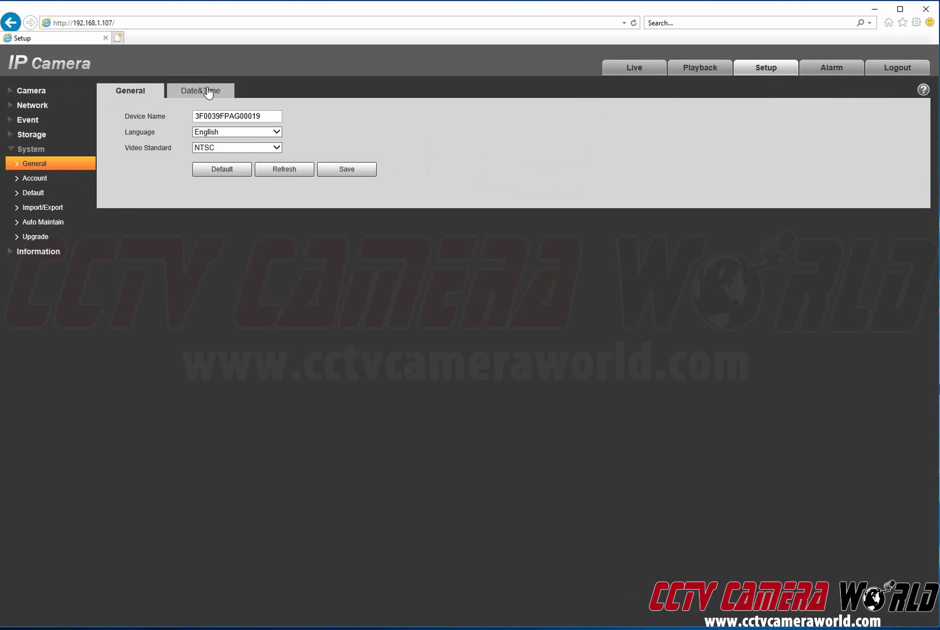
click(208, 92)
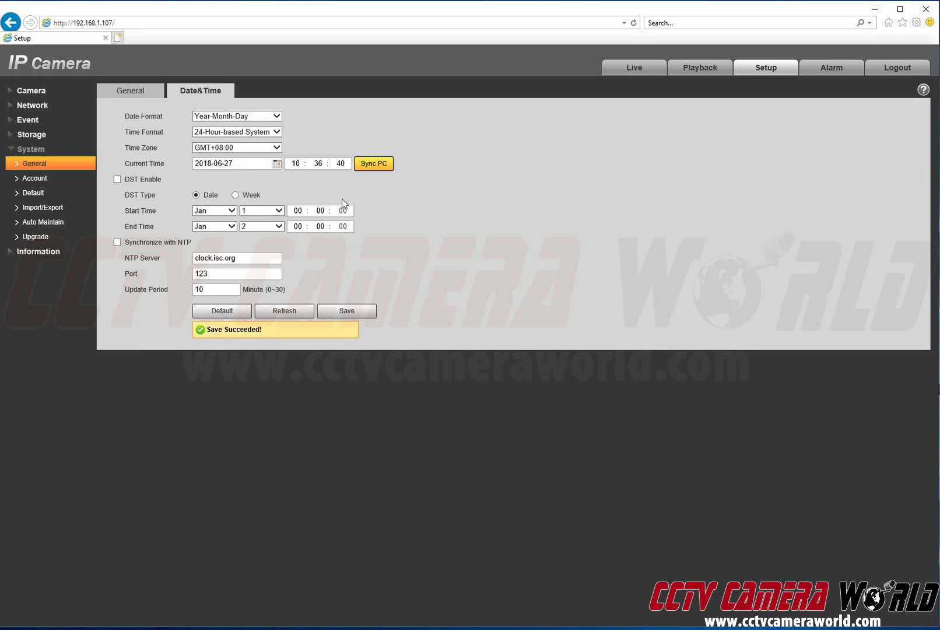
Step: Save the PC-synced date 2018-06-27, check the live feed, then return to Setup
click(344, 312)
click(627, 68)
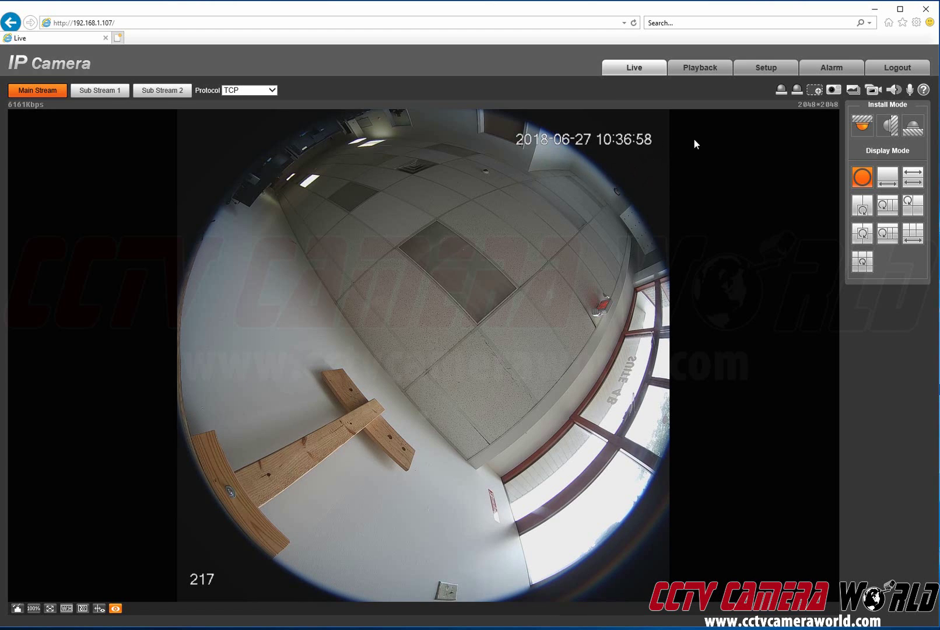
click(761, 70)
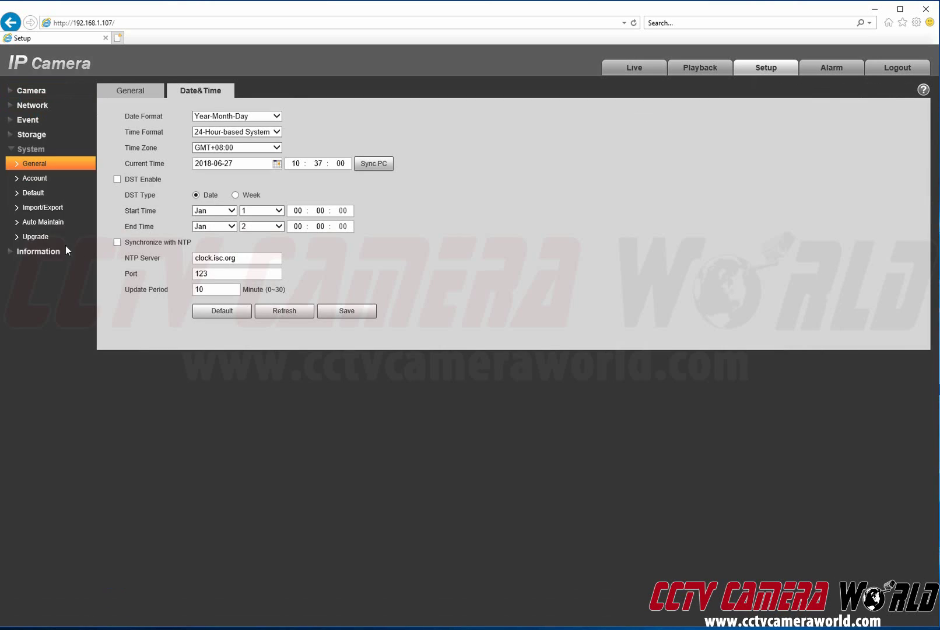
Step: Under Event > Video Detection, clear and redraw the motion detection area, then save it
click(34, 120)
click(36, 139)
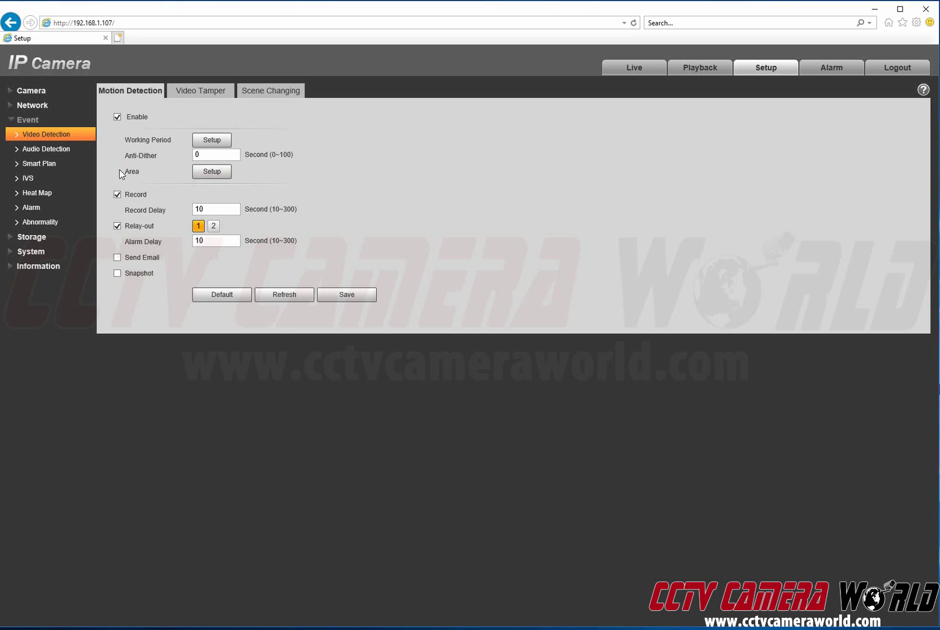
click(211, 173)
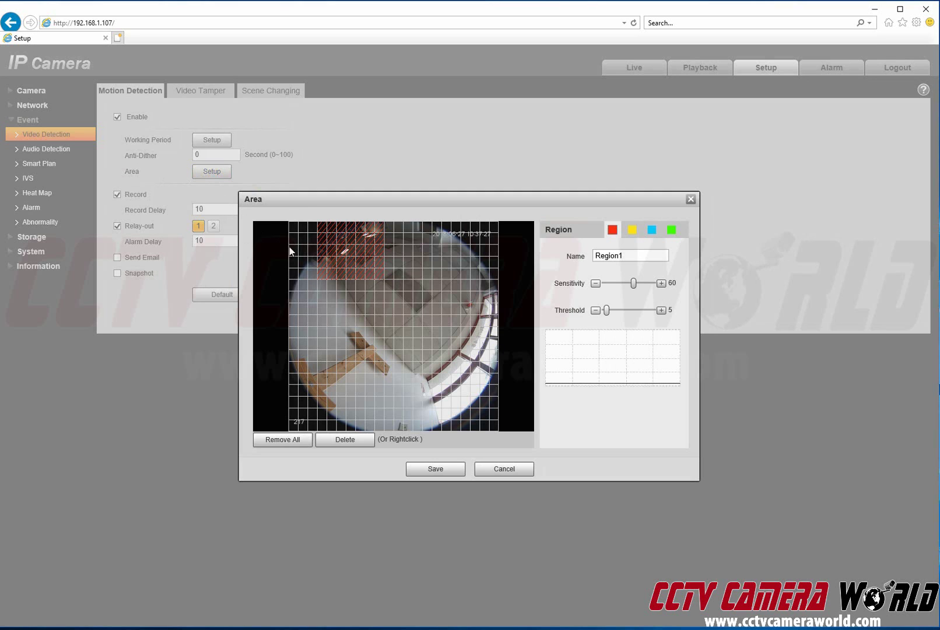
click(272, 441)
click(449, 473)
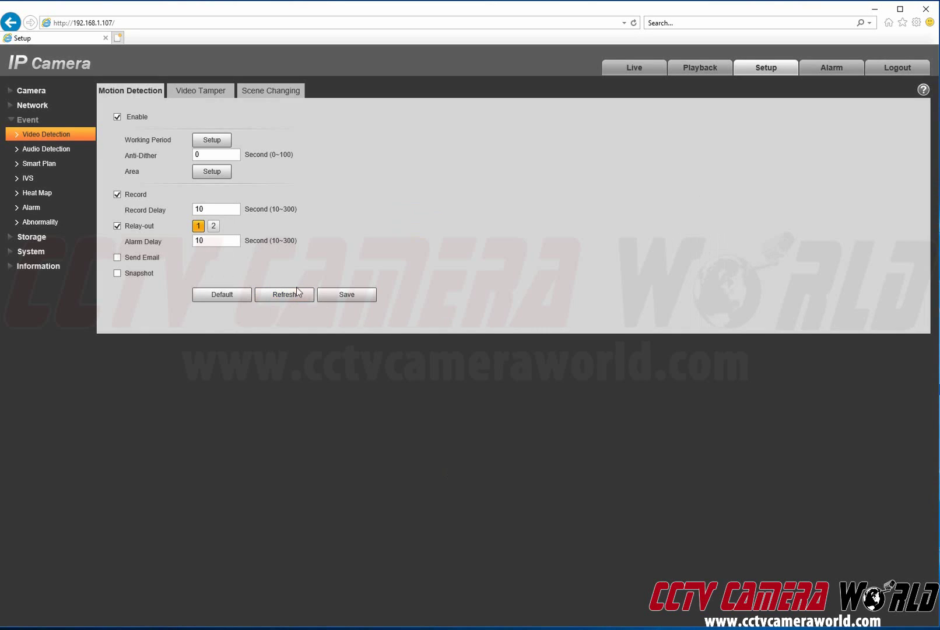
Step: Apply Sunday's schedule to all days with Motion on Periods 2, 3 and 5, and save
click(42, 238)
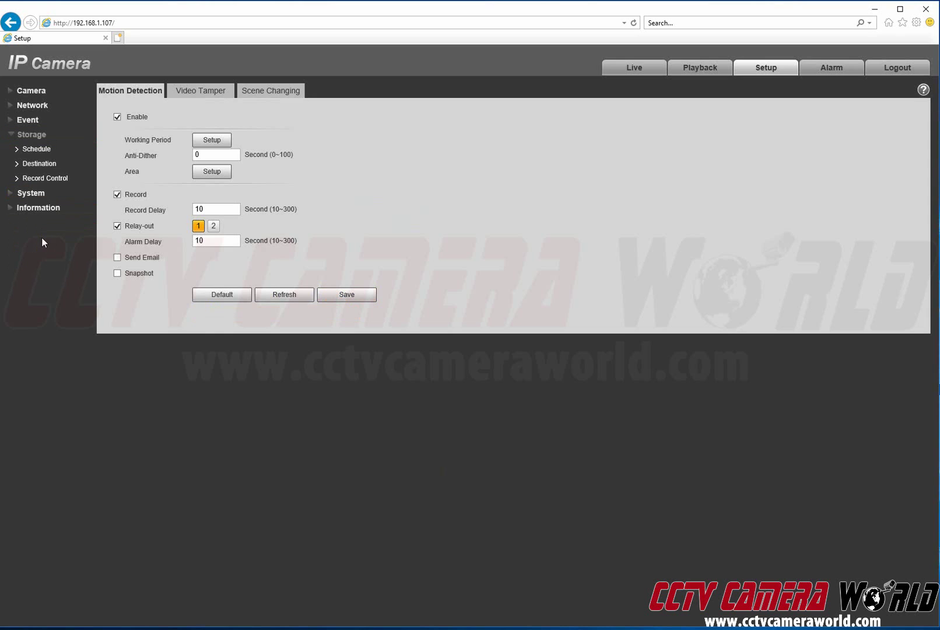
click(41, 151)
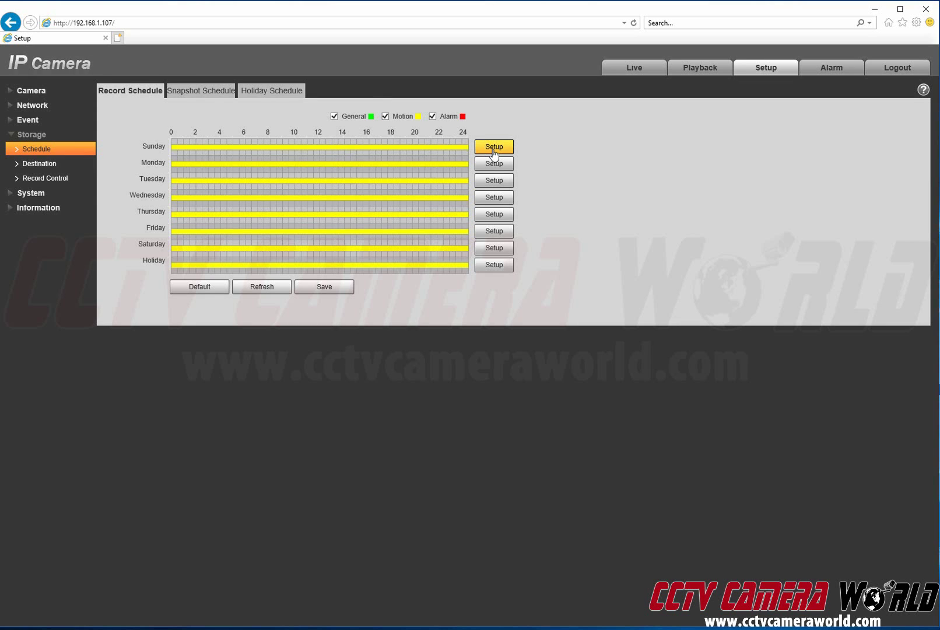
click(494, 148)
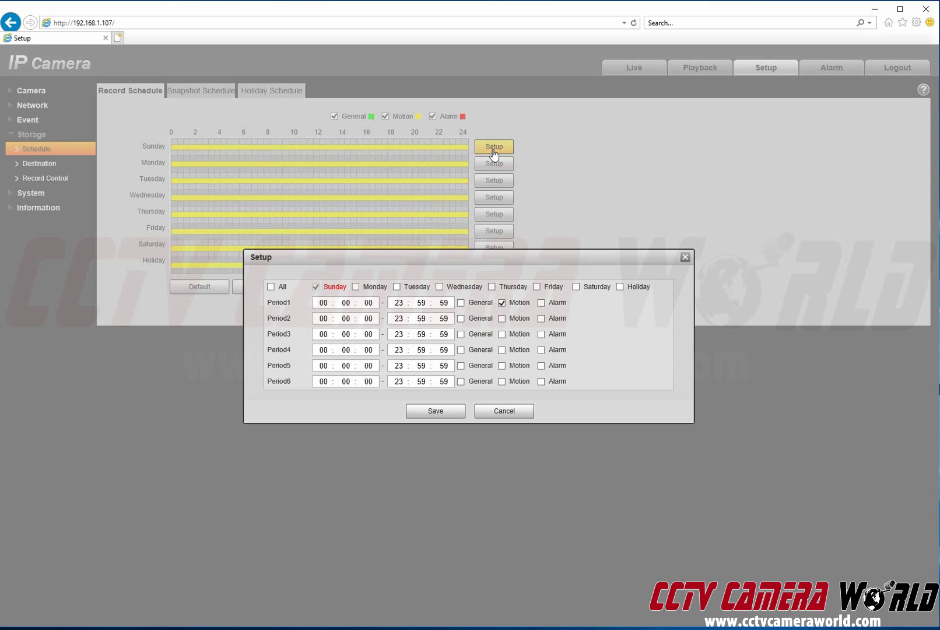
click(270, 287)
click(502, 319)
click(502, 334)
click(501, 365)
click(435, 411)
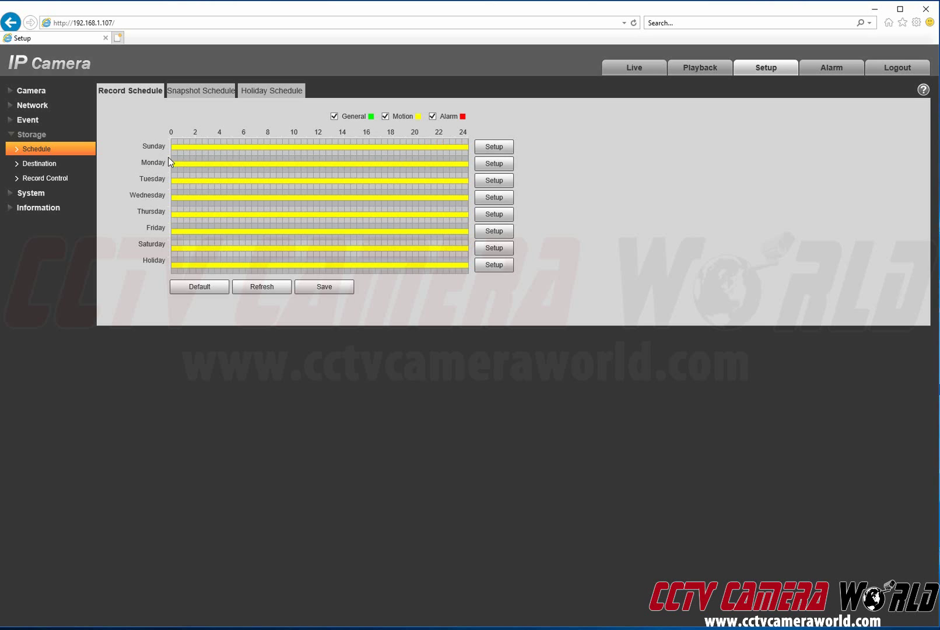
click(320, 287)
Step: Save Record Control with Auto mode, Main Stream, 8-minute packs and 5-second pre-event
click(44, 182)
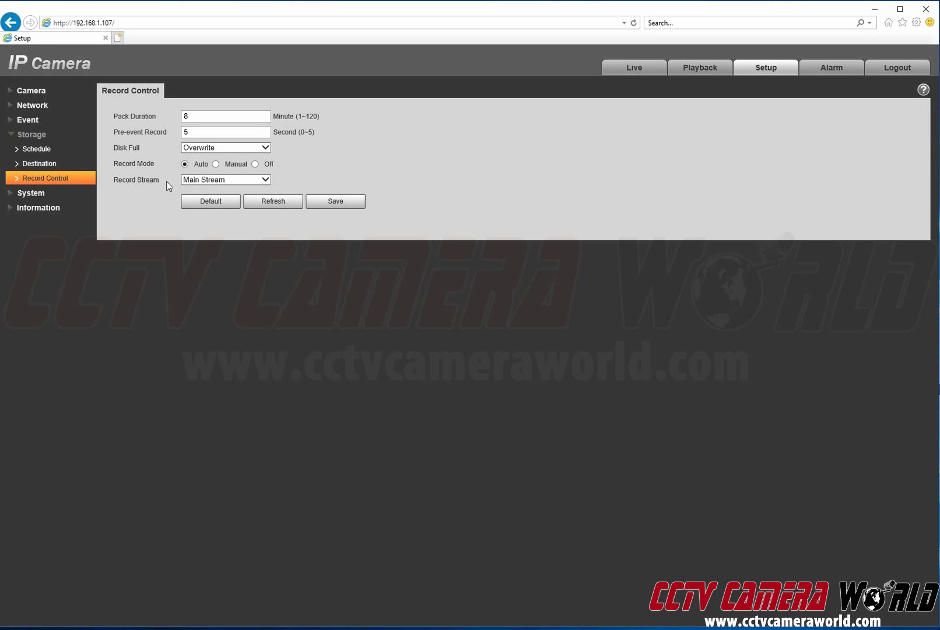
click(318, 202)
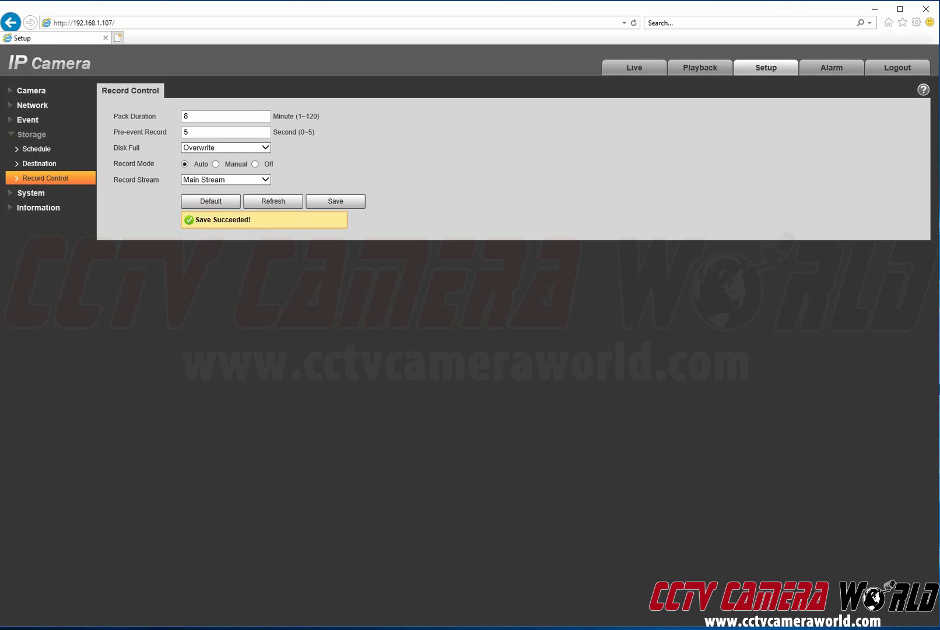
Step: Check Destination's Local tab: Disk1 is Normal, Read & Write, 80.8M/1885.5M used
click(35, 164)
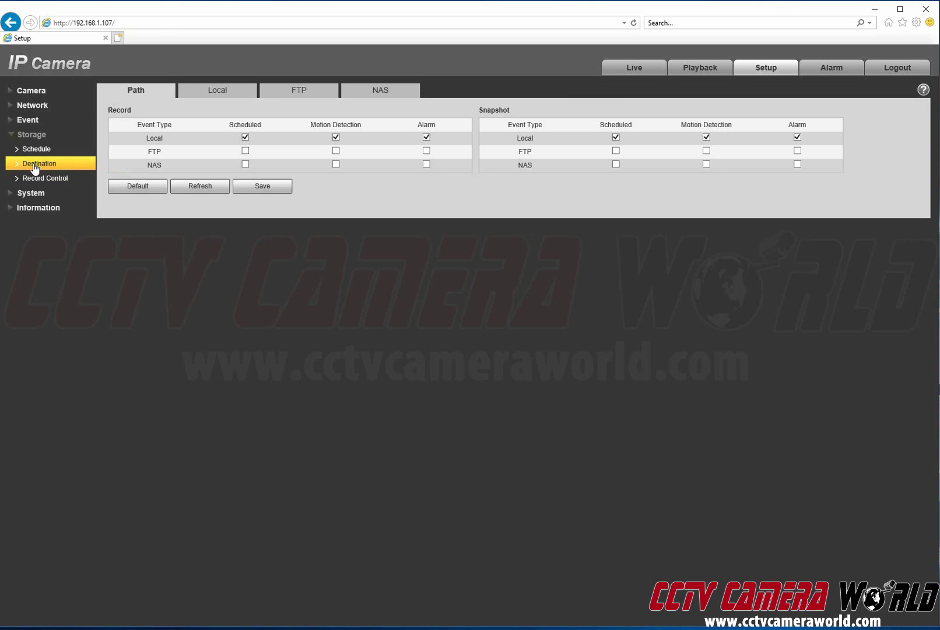
click(199, 93)
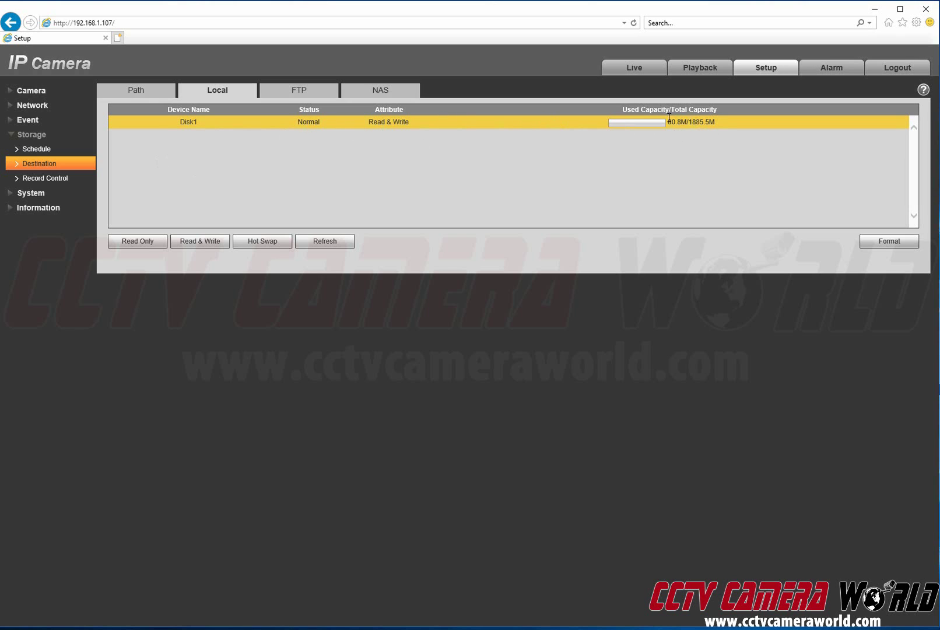
Step: Back in the Live view, turn off the red alarm output
click(620, 69)
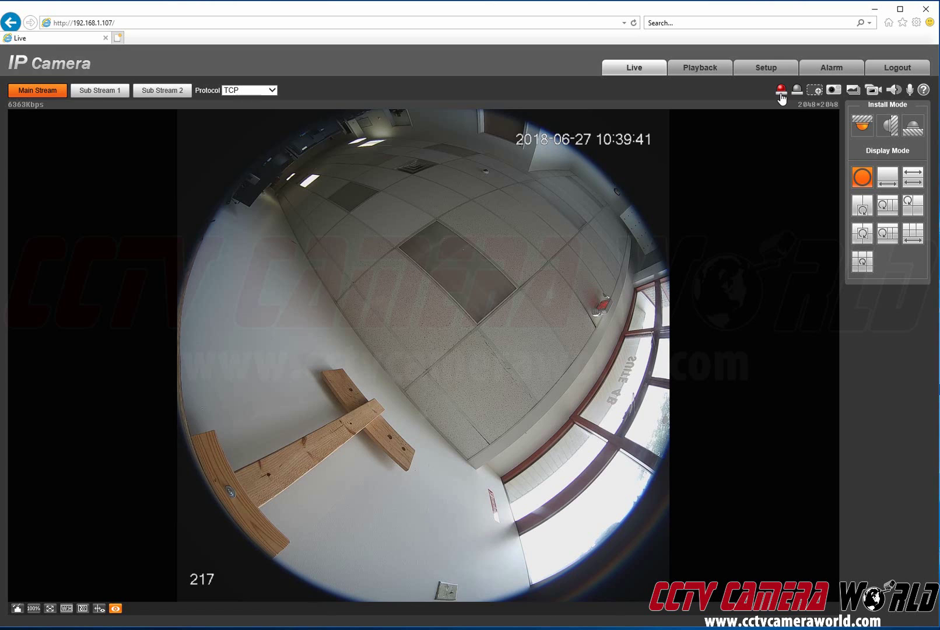
click(781, 94)
Step: In Playback, keep file type dav and source SD Card, and choose the 27th on the calendar
click(700, 69)
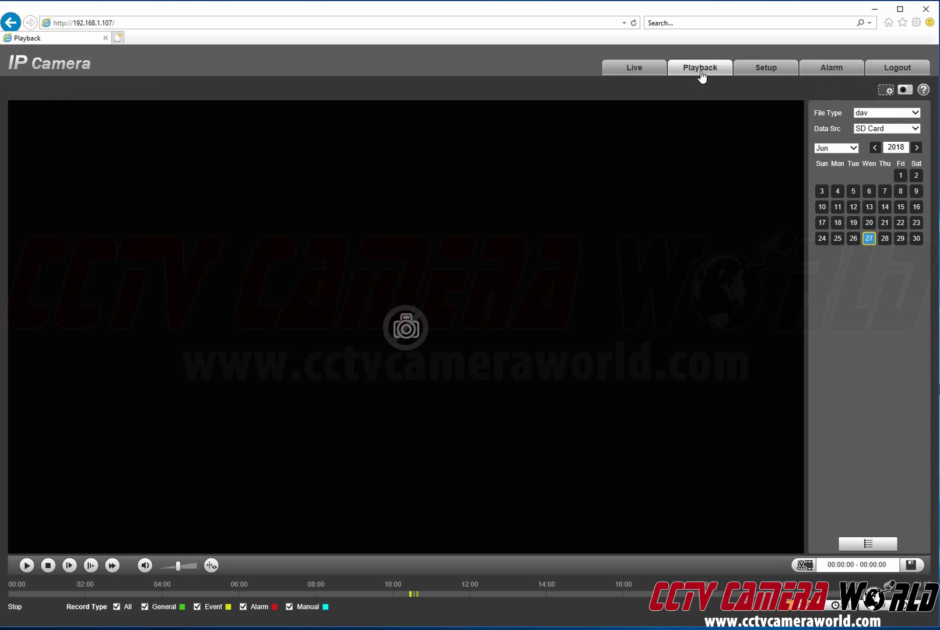
click(918, 115)
click(914, 124)
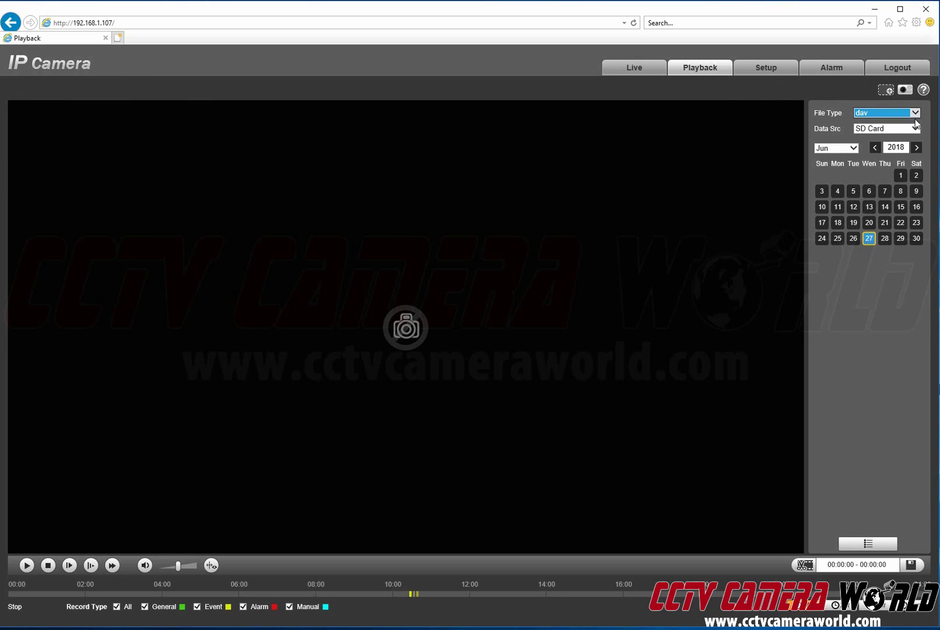
click(920, 129)
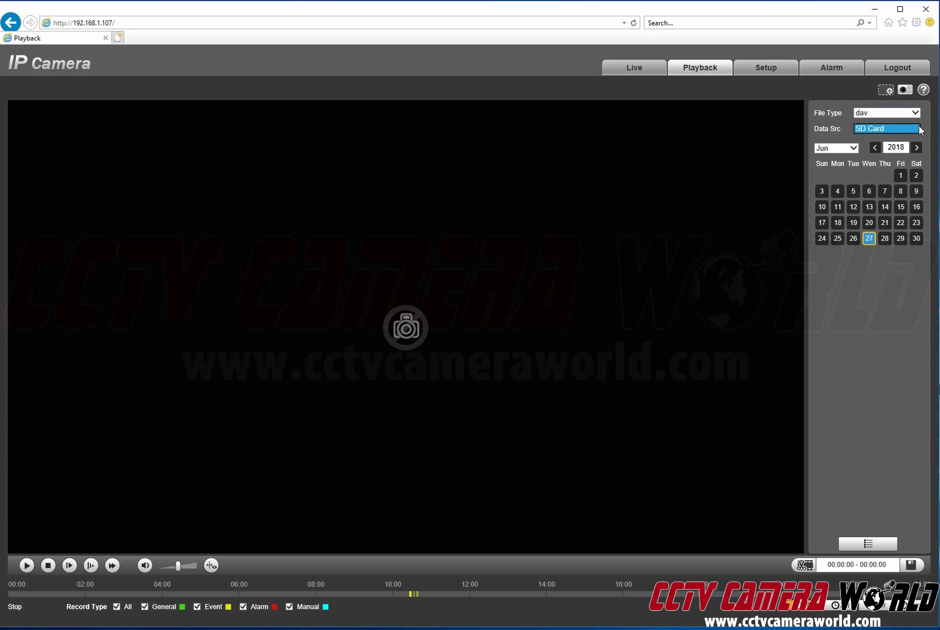
click(868, 239)
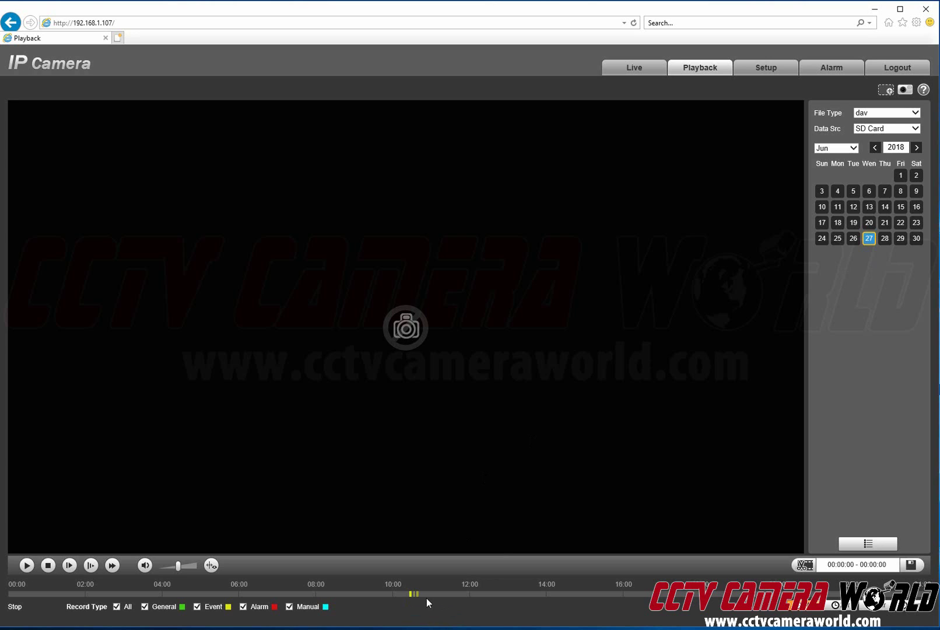
Step: List June 27's seven recordings, play the 10:39:18 clip, then the 10:33:34 clip
click(868, 543)
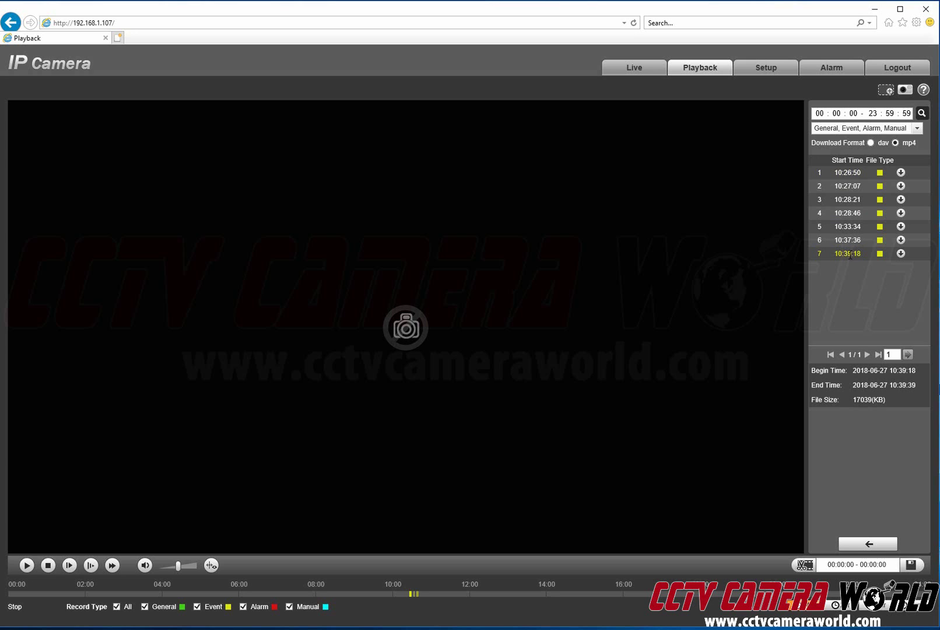
double_click(847, 254)
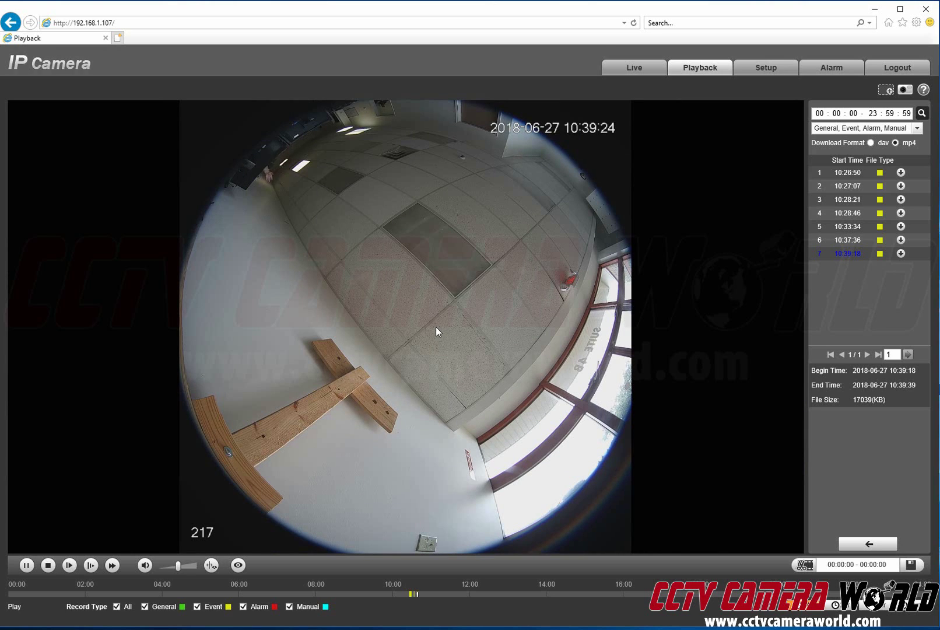
click(842, 226)
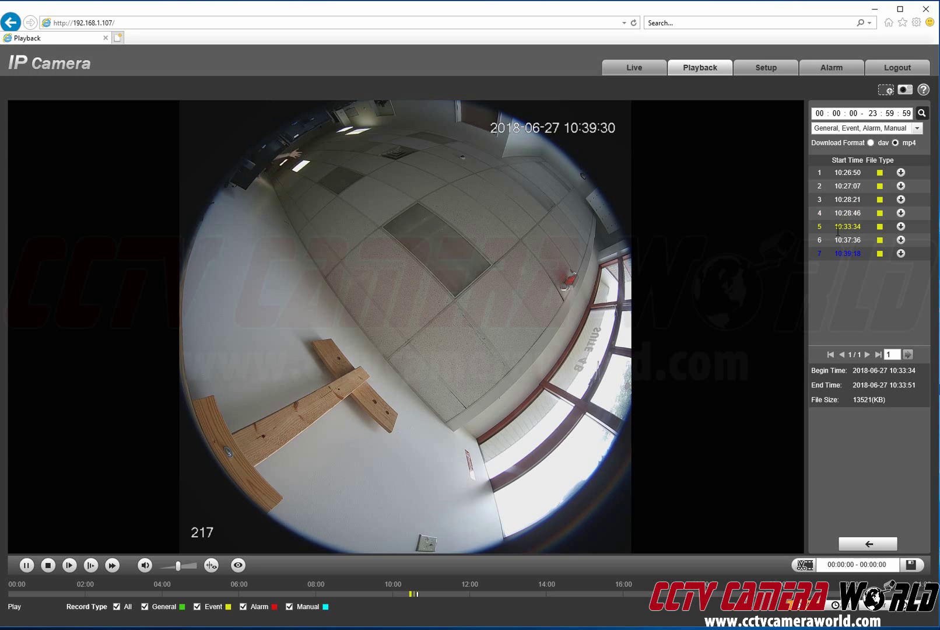
double_click(836, 230)
click(844, 199)
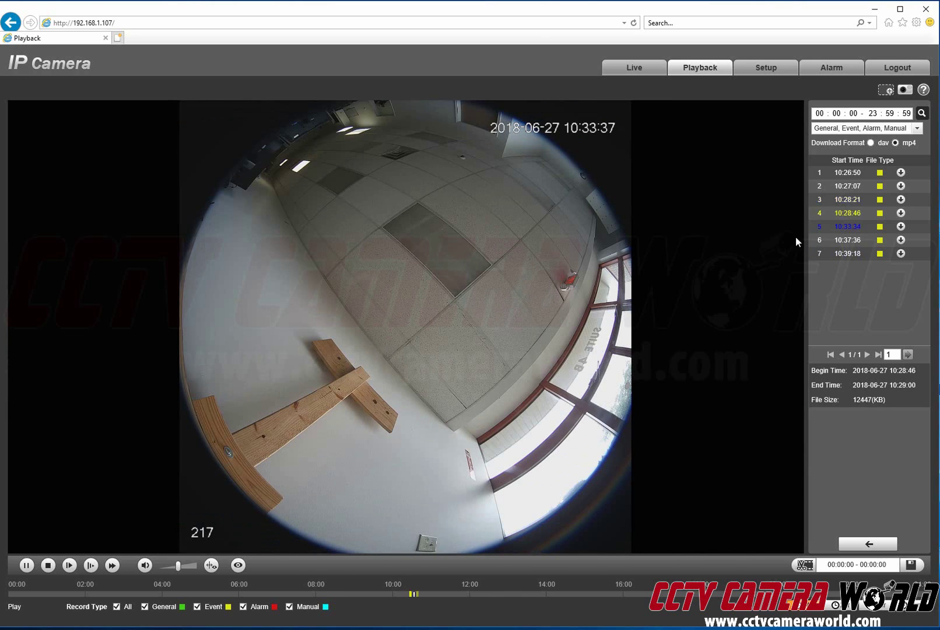
scroll(455, 591, up, 3)
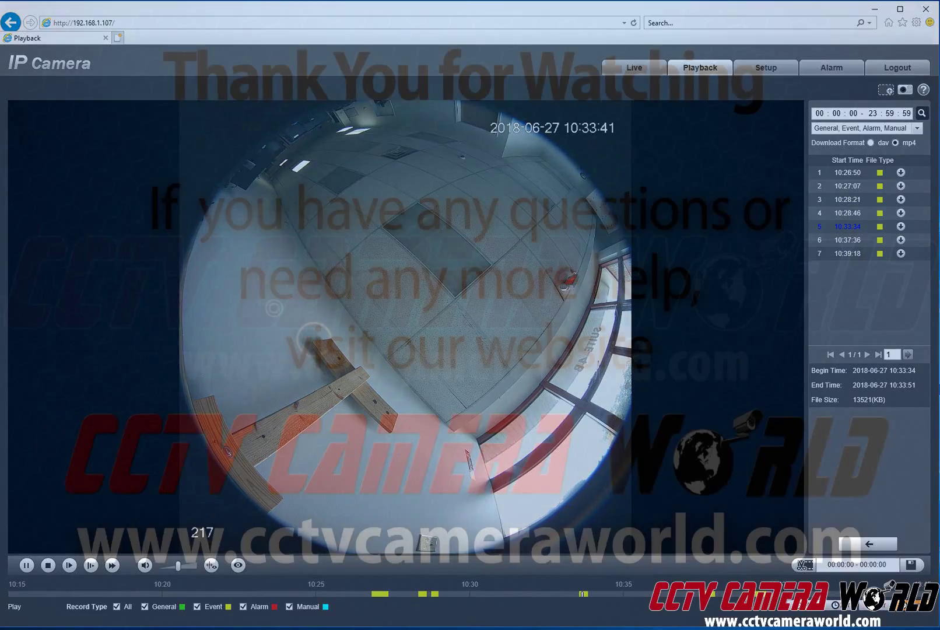